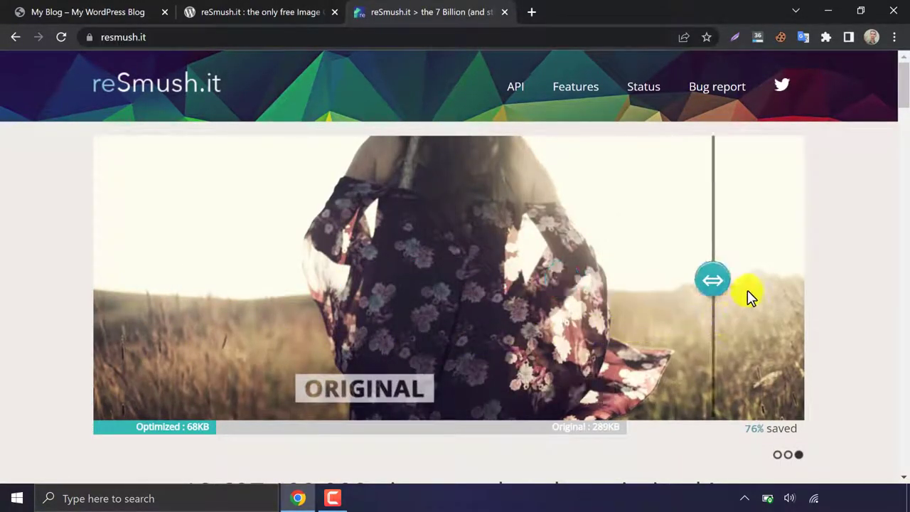
Review the reSmush.it plugin's description, version details and active installations on its WordPress.org page
{"action": "left_click", "coordinate": [229, 10]}
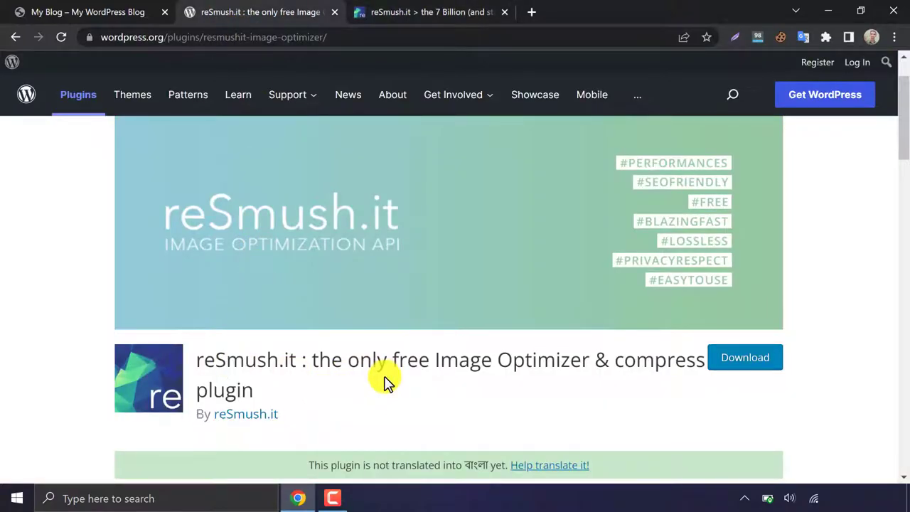
{"action": "scroll", "coordinate": [384, 381], "scroll_direction": "down", "scroll_amount": 7}
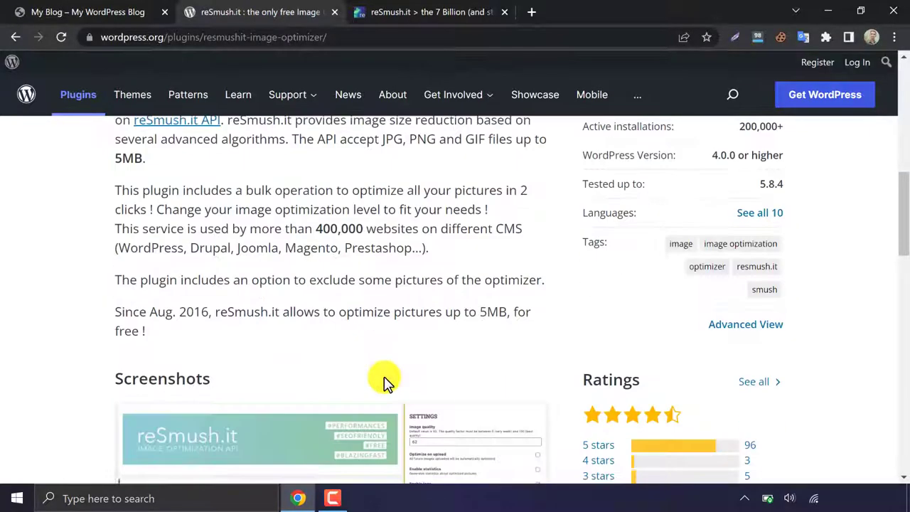
{"action": "scroll", "coordinate": [383, 380], "scroll_direction": "up", "scroll_amount": 1}
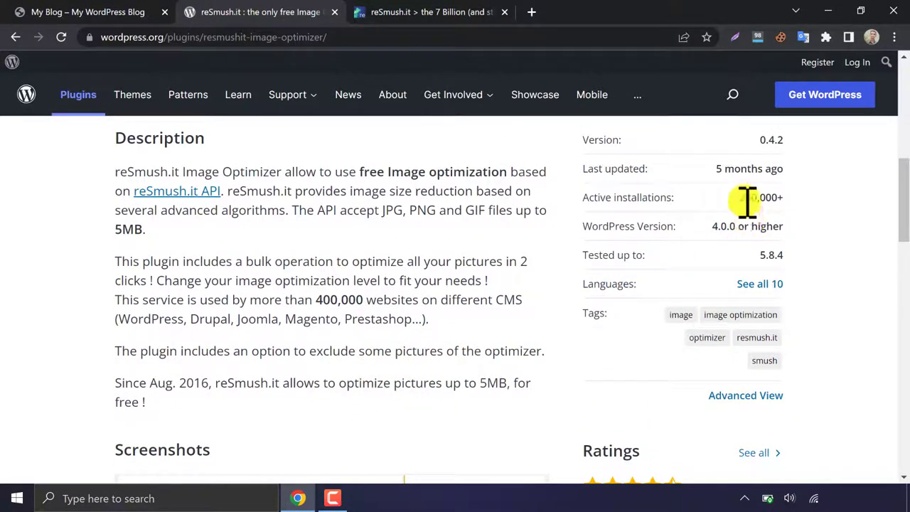
{"action": "scroll", "coordinate": [408, 260], "scroll_direction": "up", "scroll_amount": 3}
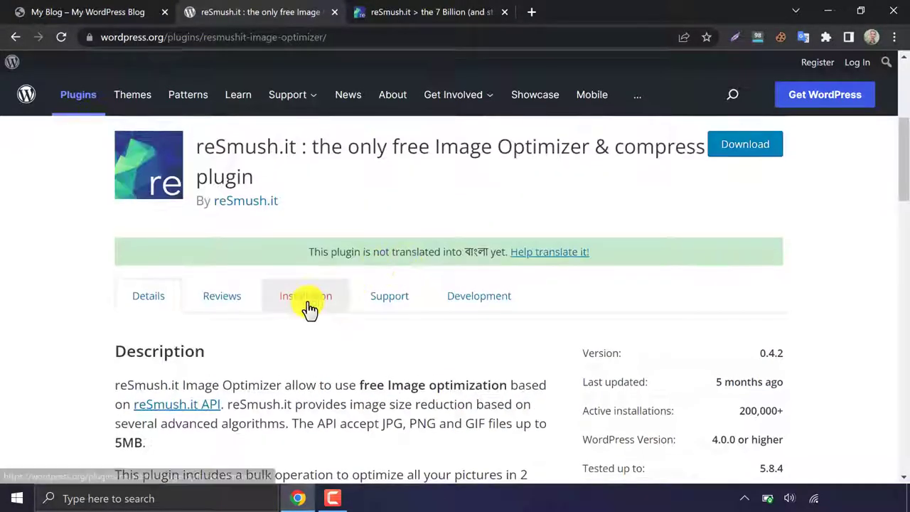
Look through the reSmush.it website's homepage with its supported platforms, and read the limitations and libraries on its Features page
{"action": "left_click", "coordinate": [401, 9]}
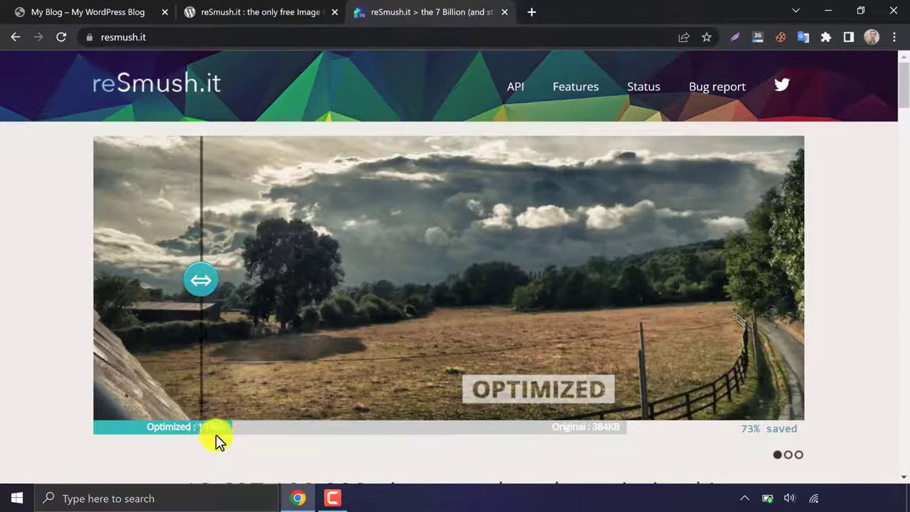
{"action": "scroll", "coordinate": [509, 280], "scroll_direction": "down", "scroll_amount": 7}
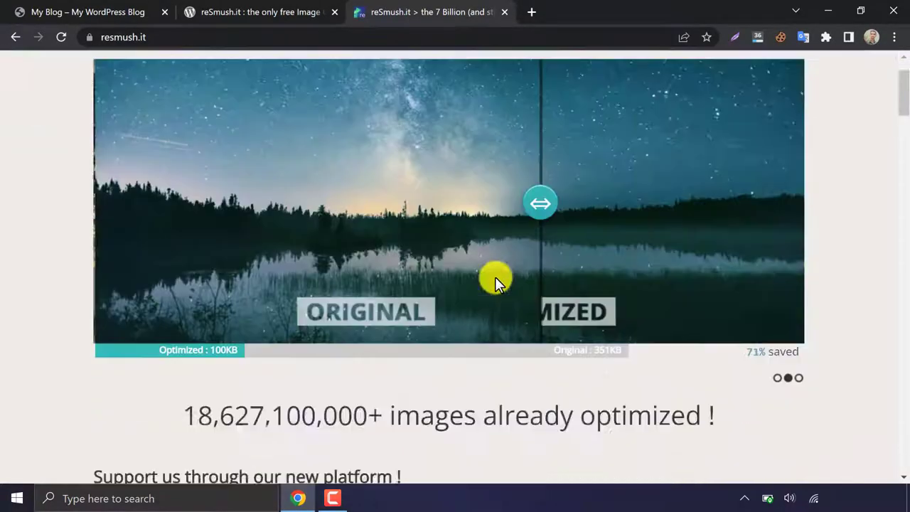
{"action": "scroll", "coordinate": [455, 256], "scroll_direction": "down", "scroll_amount": 12}
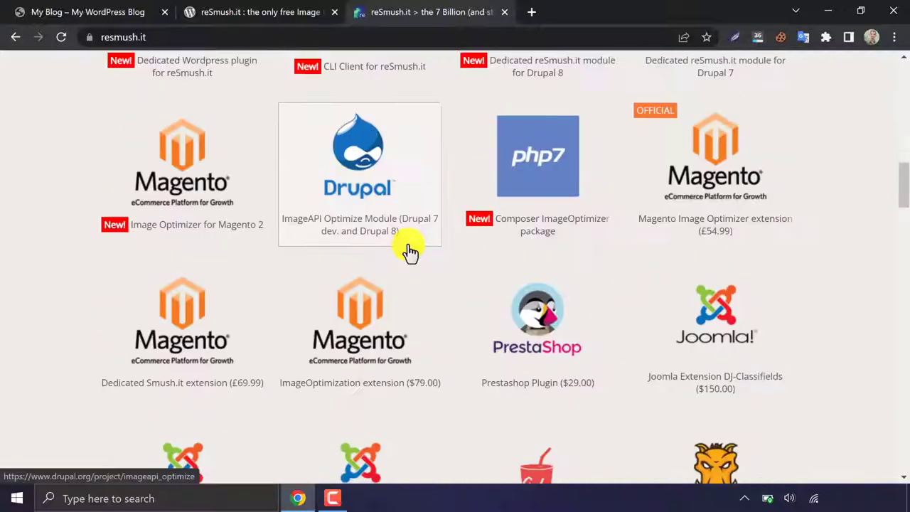
{"action": "scroll", "coordinate": [411, 252], "scroll_direction": "down", "scroll_amount": 5}
{"action": "scroll", "coordinate": [411, 255], "scroll_direction": "up", "scroll_amount": 14}
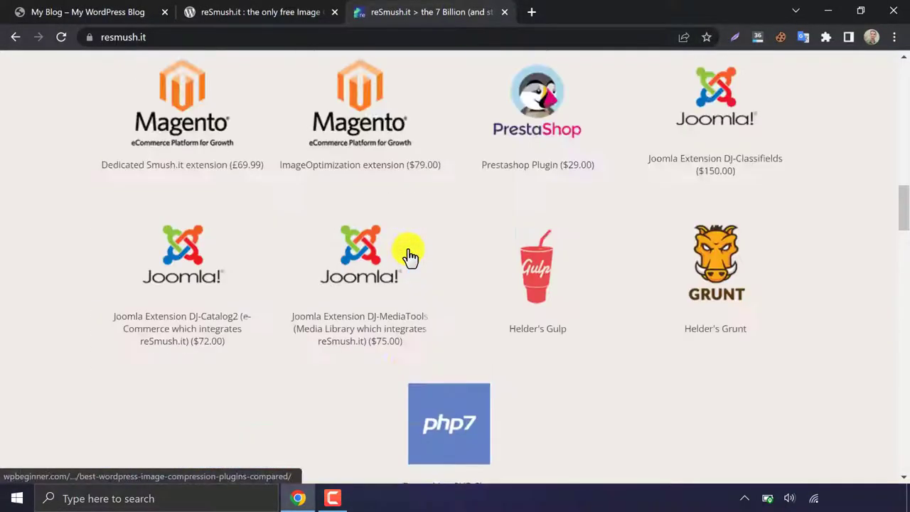
{"action": "scroll", "coordinate": [410, 257], "scroll_direction": "up", "scroll_amount": 8}
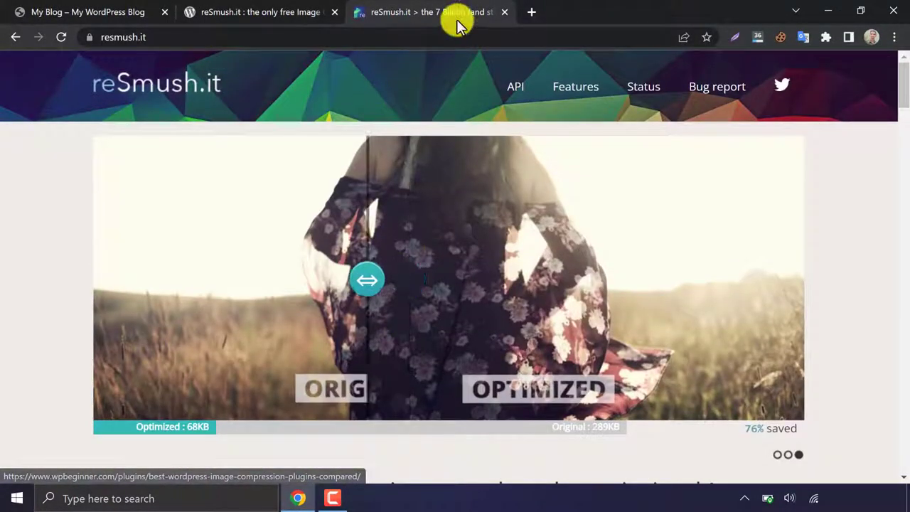
{"action": "left_click", "coordinate": [577, 89]}
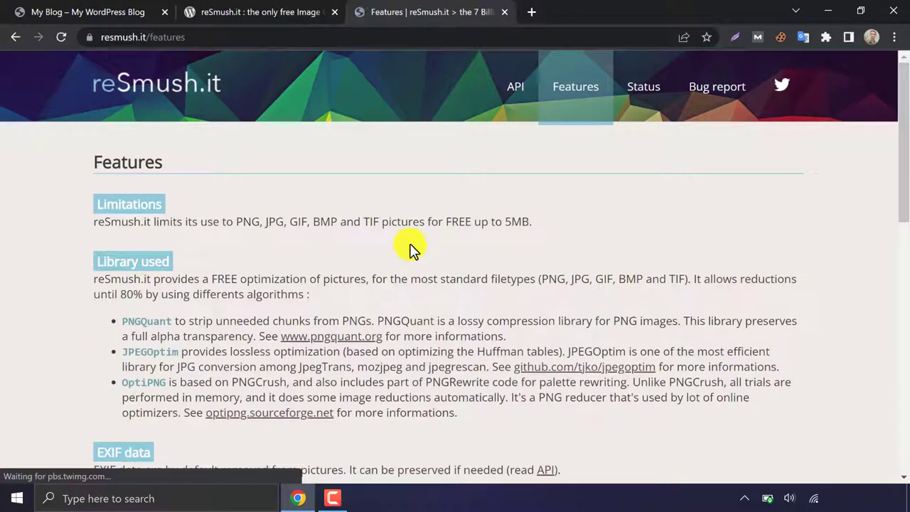
{"action": "scroll", "coordinate": [402, 252], "scroll_direction": "down", "scroll_amount": 2}
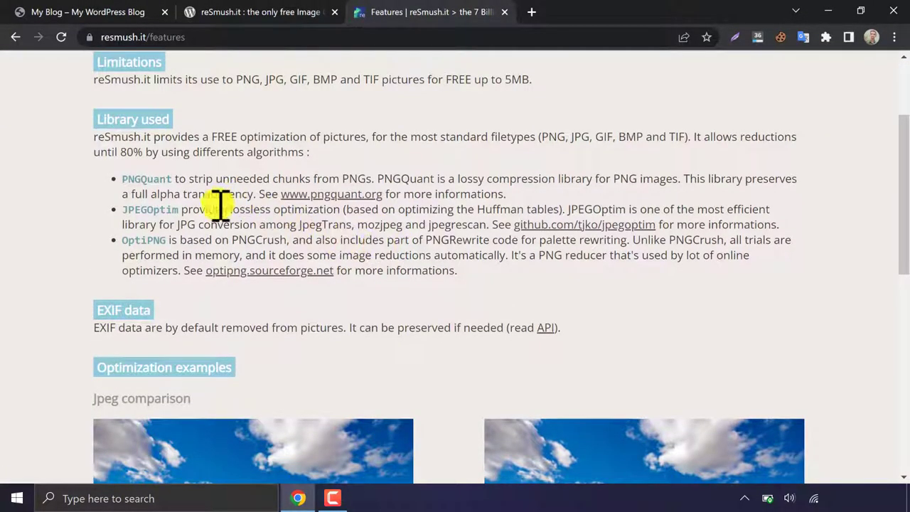
Look over the screenshots, ratings and FAQ of the reSmush.it plugin on WordPress.org
{"action": "key", "text": "ctrl+shift+Tab"}
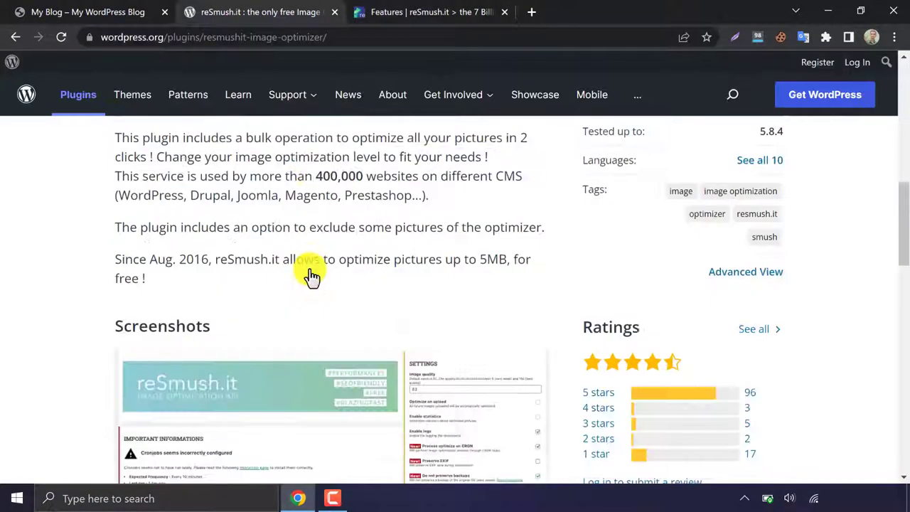
{"action": "scroll", "coordinate": [310, 276], "scroll_direction": "down", "scroll_amount": 10}
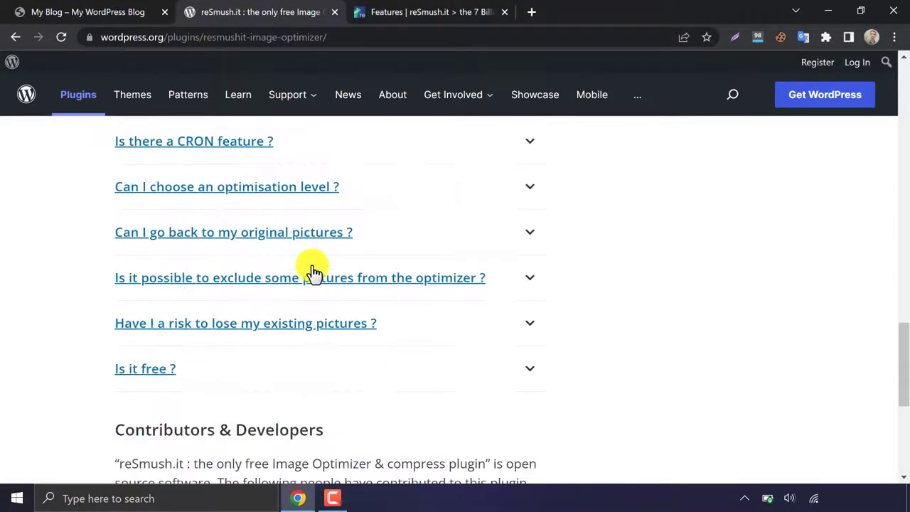
{"action": "scroll", "coordinate": [312, 273], "scroll_direction": "up", "scroll_amount": 10}
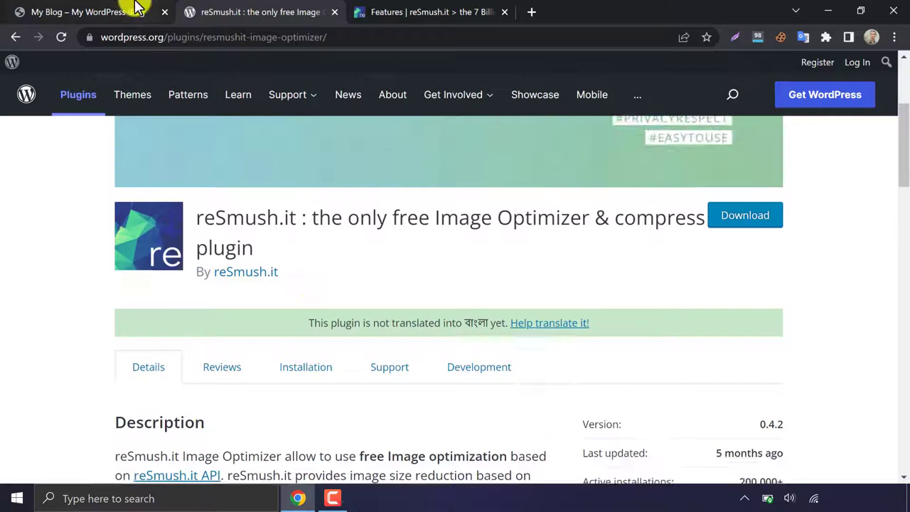
Browse the blog's featured products and view the images on the Vigo Washed Flannel Blazer product page
{"action": "left_click", "coordinate": [137, 8]}
{"action": "scroll", "coordinate": [380, 258], "scroll_direction": "down", "scroll_amount": 5}
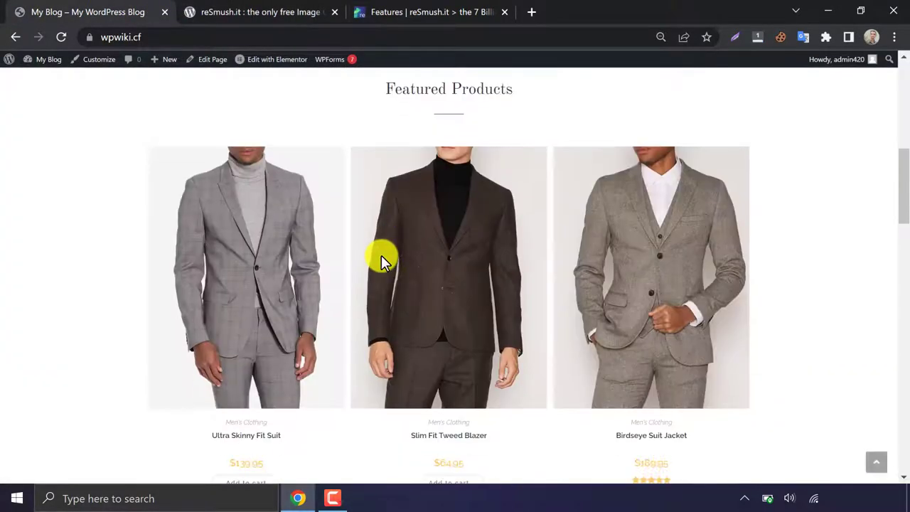
{"action": "scroll", "coordinate": [461, 266], "scroll_direction": "down", "scroll_amount": 5}
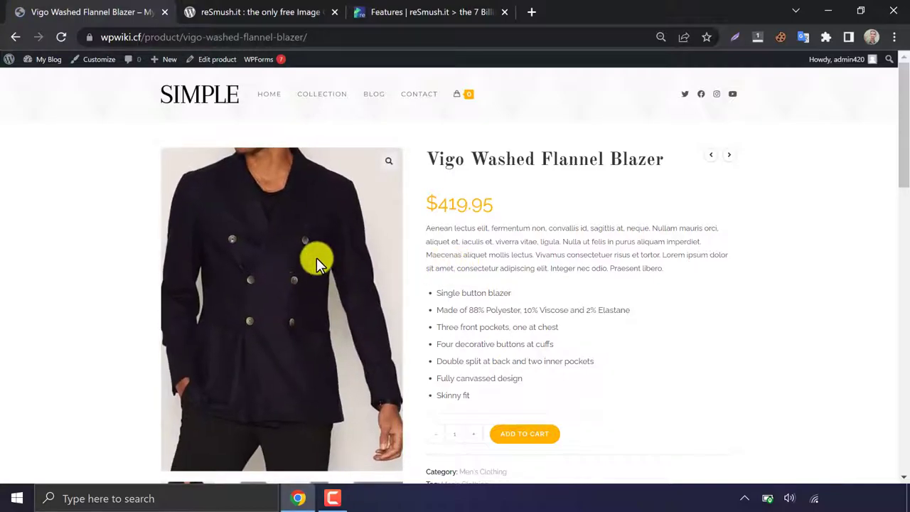
{"action": "scroll", "coordinate": [276, 300], "scroll_direction": "down", "scroll_amount": 5}
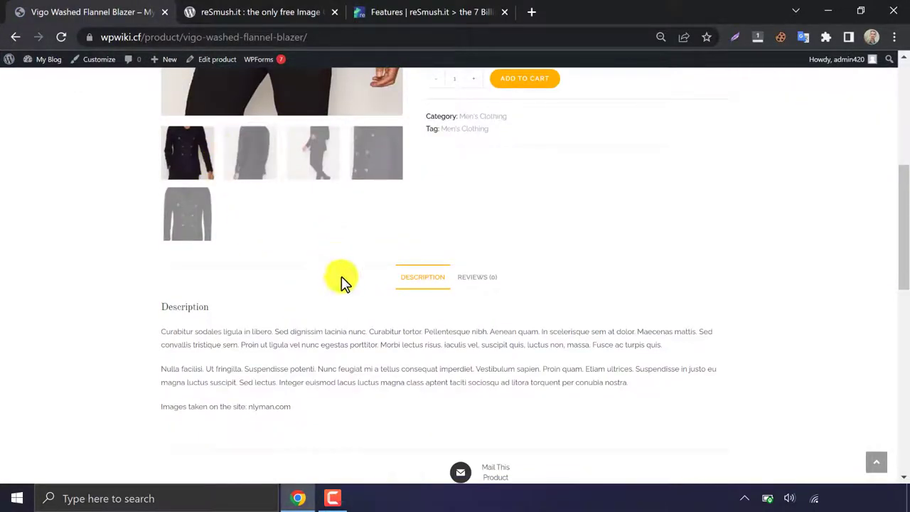
{"action": "scroll", "coordinate": [461, 320], "scroll_direction": "down", "scroll_amount": 6}
{"action": "scroll", "coordinate": [301, 251], "scroll_direction": "up", "scroll_amount": 6}
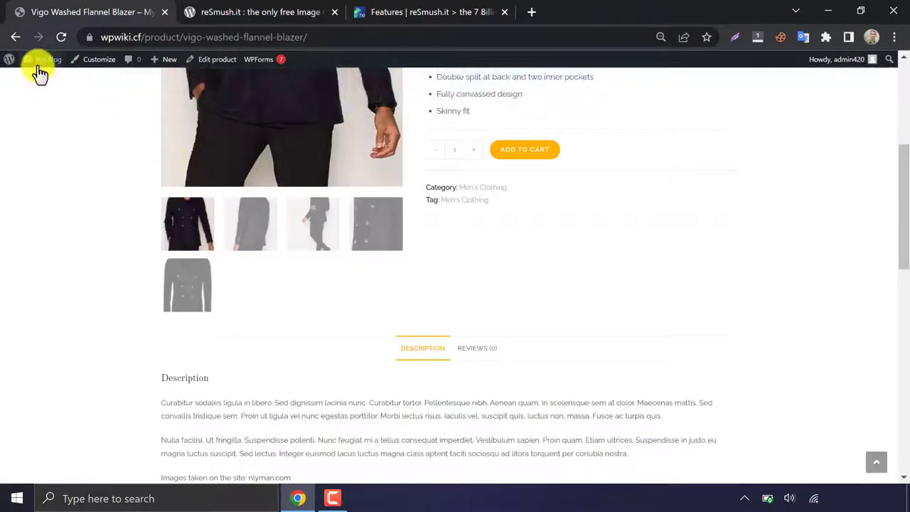
Go to the site's admin dashboard and search for "resmush.it" among the plugins to add
{"action": "mouse_move", "coordinate": [39, 85]}
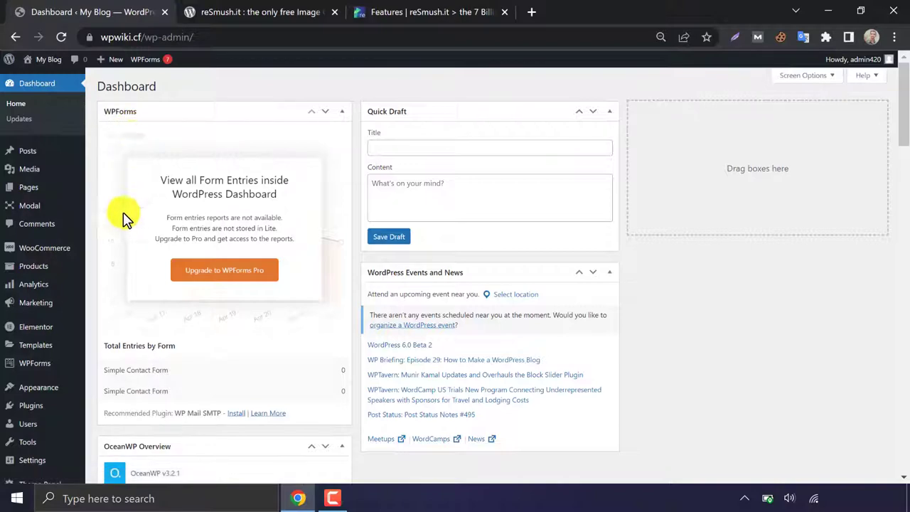
{"action": "mouse_move", "coordinate": [61, 415]}
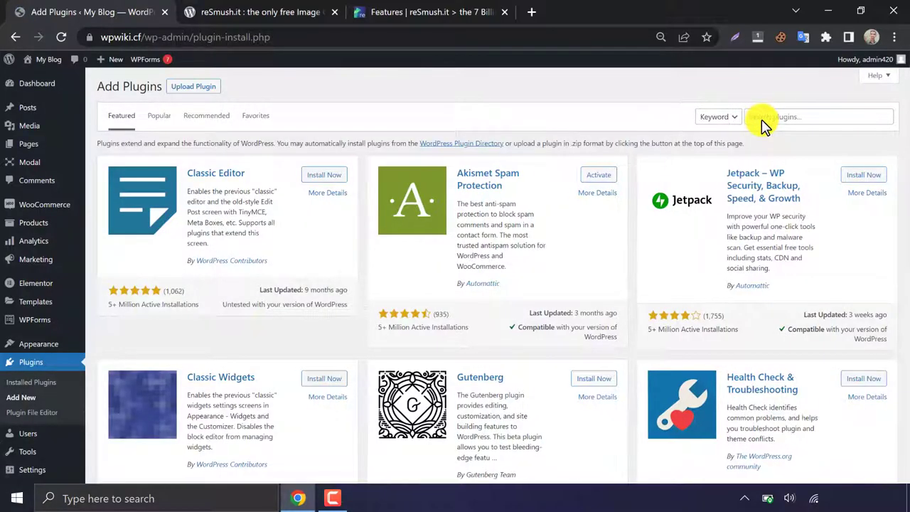
{"action": "left_click", "coordinate": [759, 117]}
{"action": "type", "text": "resmu"}
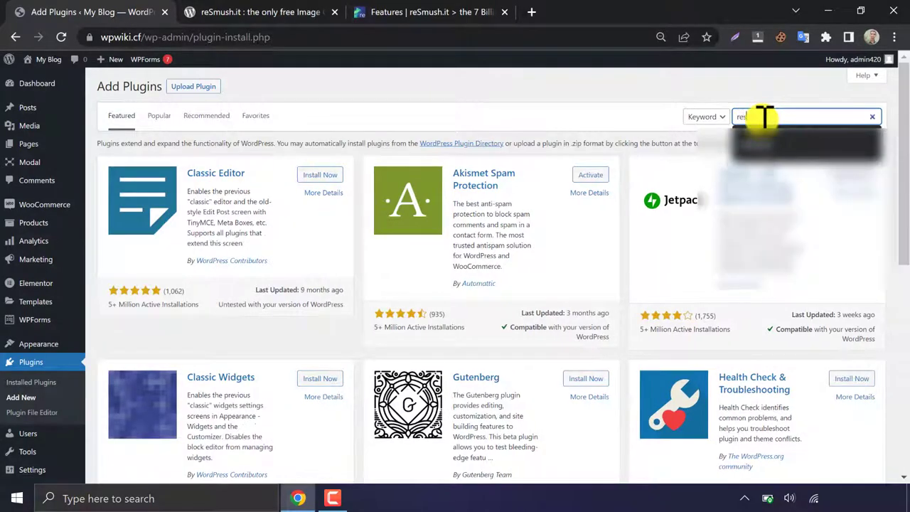
{"action": "type", "text": "sh.it"}
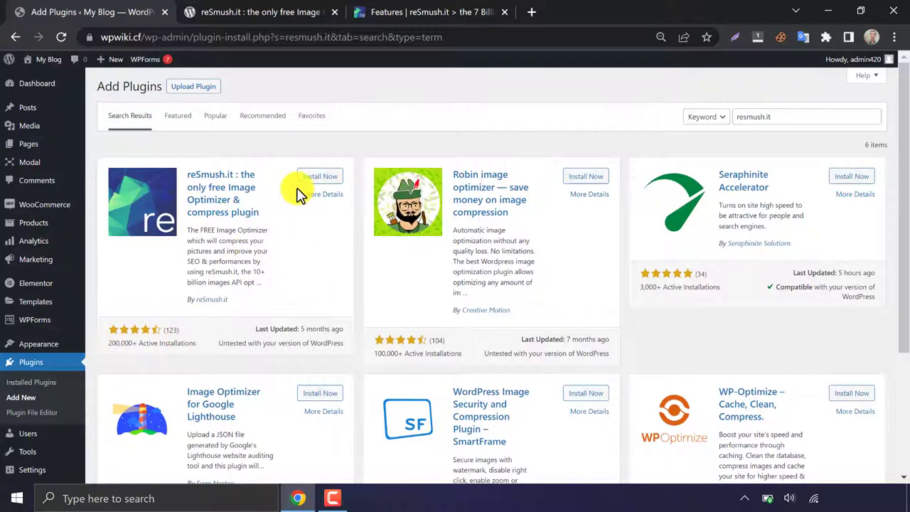
Install and activate the reSmush.it image optimizer plugin, and locate it in the installed plugins list
{"action": "left_click", "coordinate": [325, 177]}
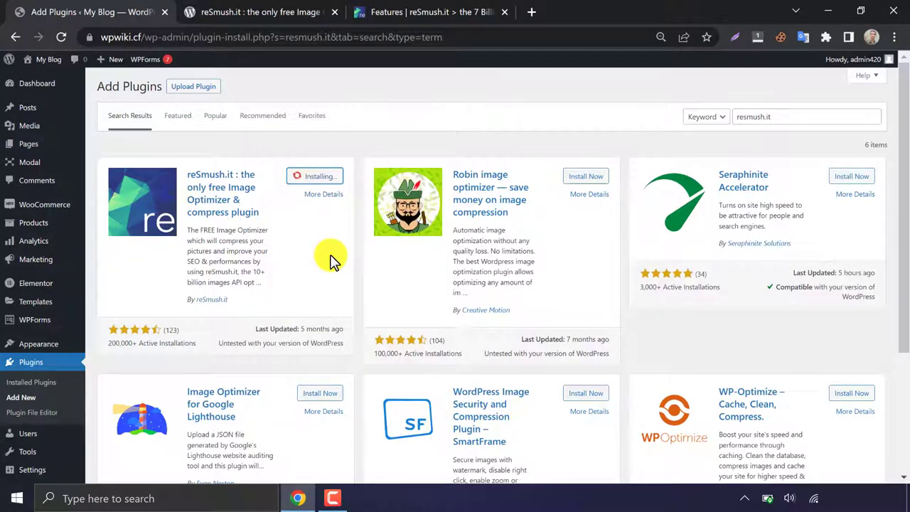
{"action": "left_click", "coordinate": [316, 177]}
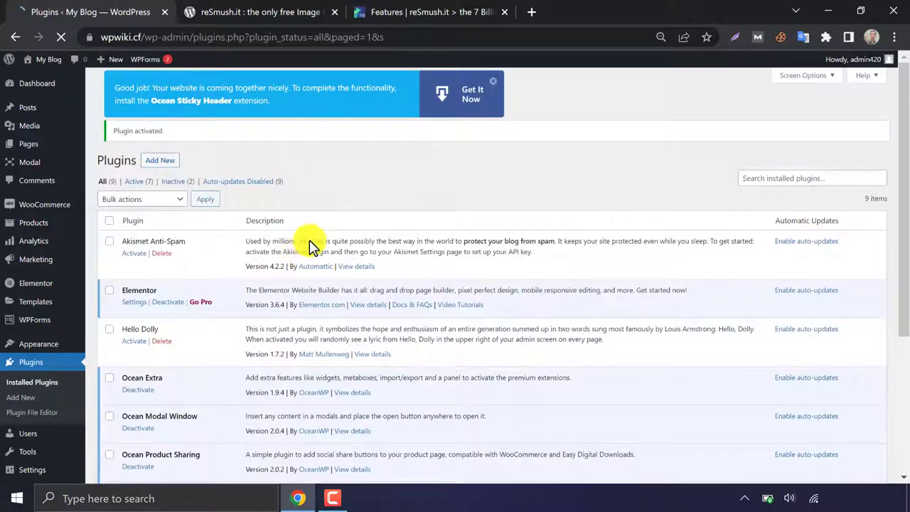
{"action": "scroll", "coordinate": [270, 263], "scroll_direction": "down", "scroll_amount": 1}
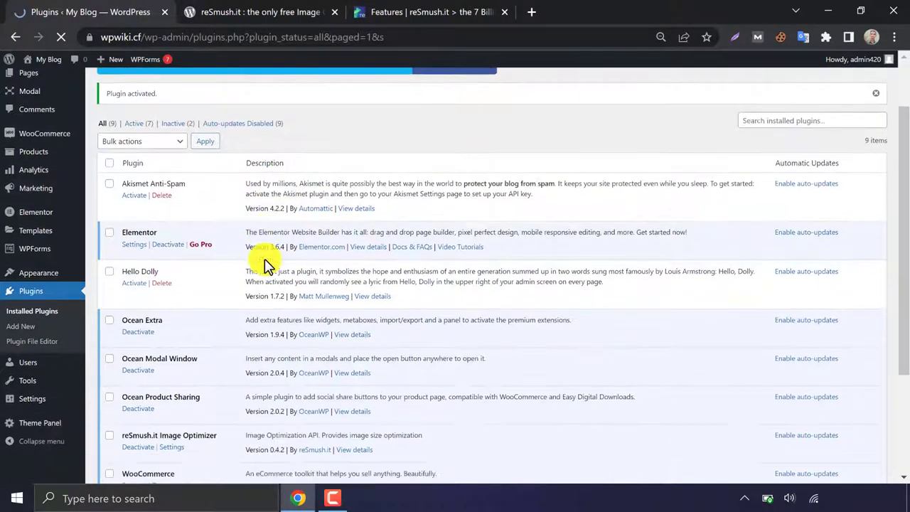
{"action": "scroll", "coordinate": [259, 269], "scroll_direction": "down", "scroll_amount": 2}
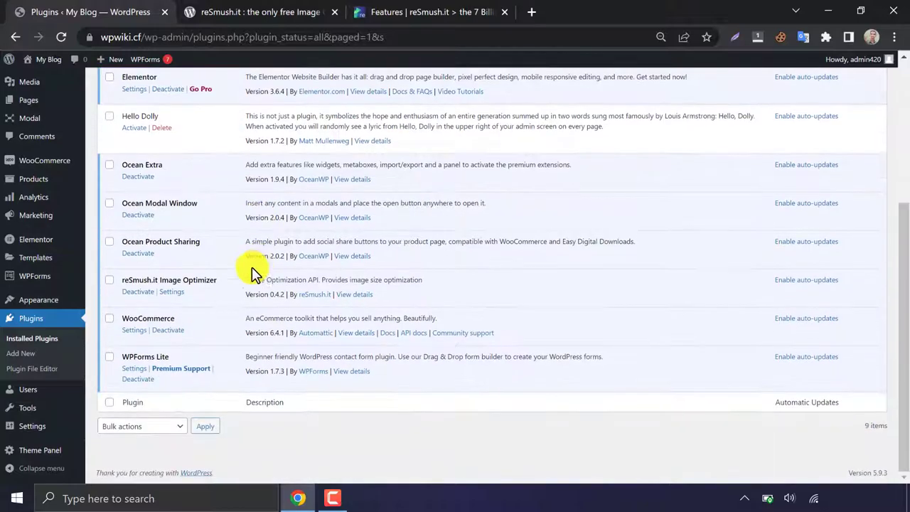
{"action": "left_click", "coordinate": [152, 297]}
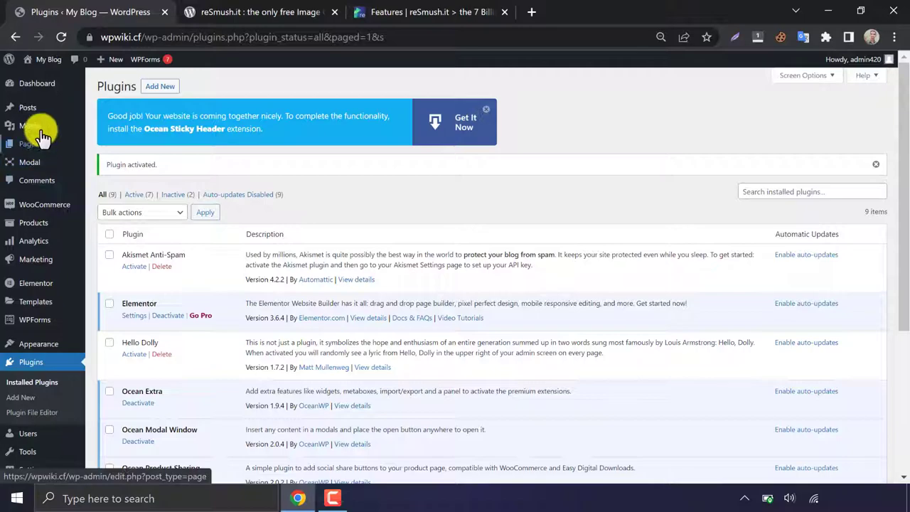
Open the reSmush.it options page for the media library and look over its sections
{"action": "mouse_move", "coordinate": [76, 126]}
{"action": "left_click", "coordinate": [106, 166]}
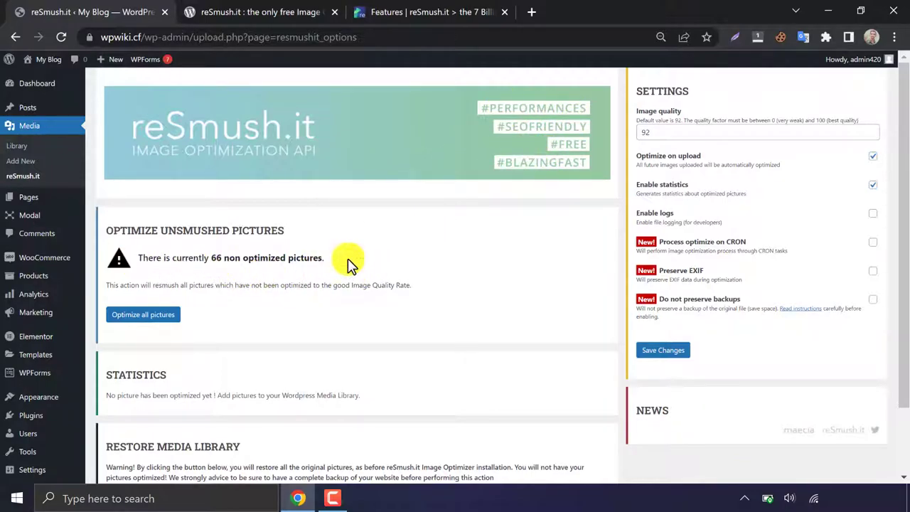
{"action": "scroll", "coordinate": [426, 257], "scroll_direction": "down", "scroll_amount": 2}
{"action": "scroll", "coordinate": [341, 299], "scroll_direction": "up", "scroll_amount": 2}
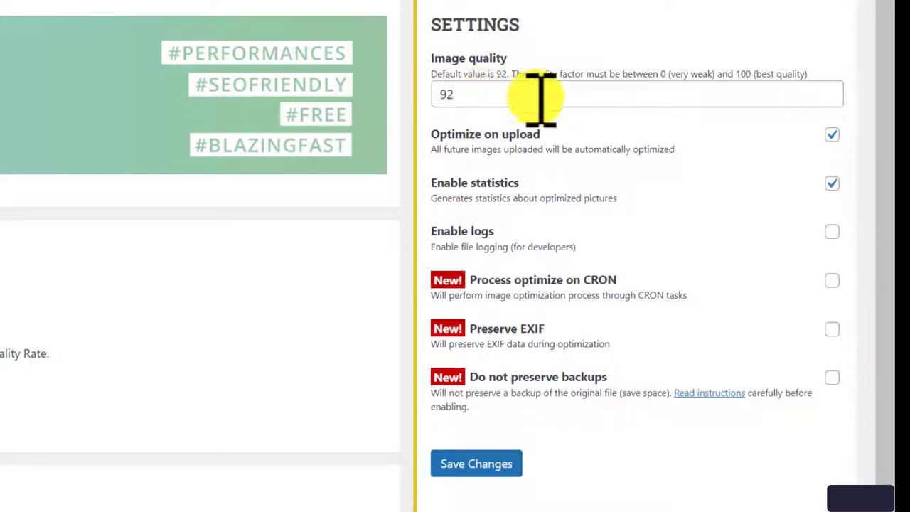
{"action": "left_click", "coordinate": [690, 92]}
{"action": "key", "text": "BackSpace"}
{"action": "key", "text": "BackSpace"}
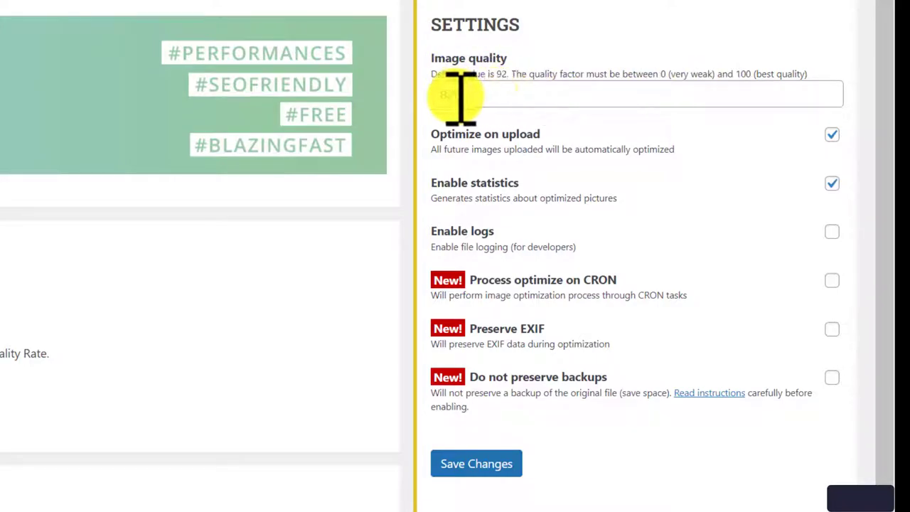
{"action": "type", "text": "92"}
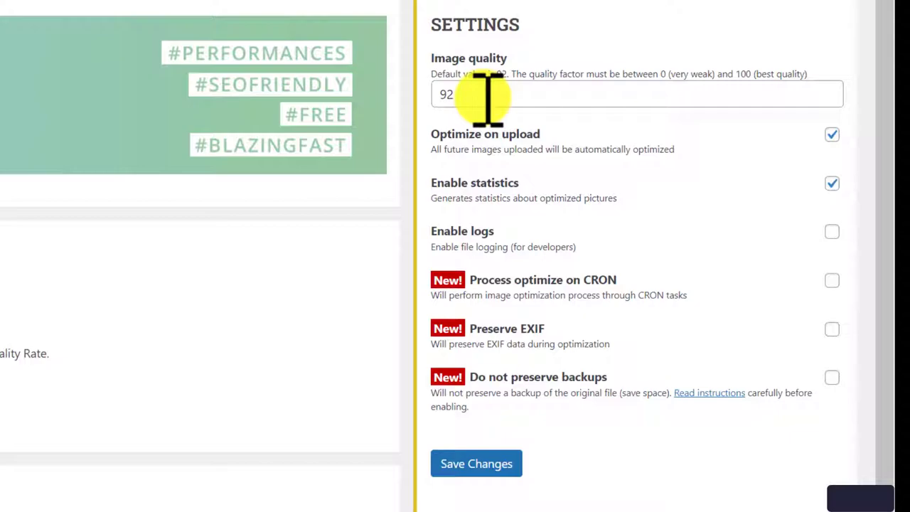
Set the reSmush.it image quality to 60
{"action": "left_click", "coordinate": [482, 94]}
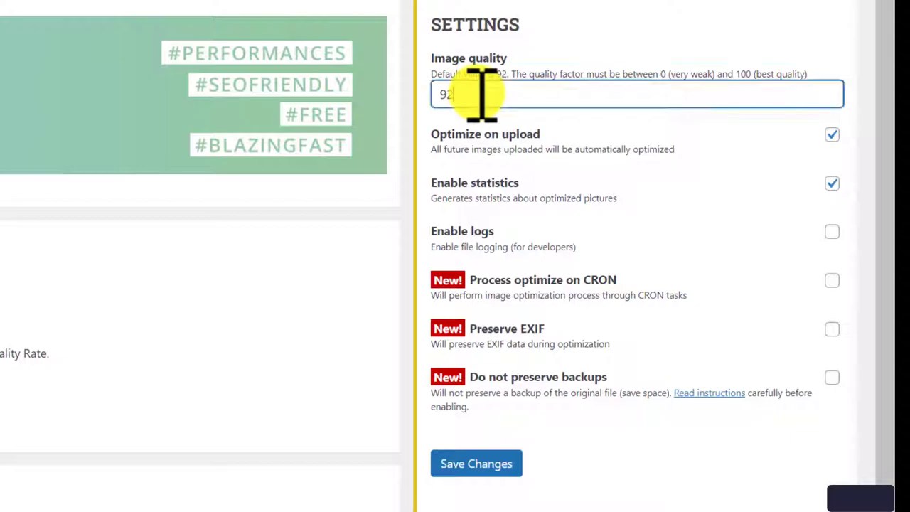
{"action": "key", "text": "BackSpace"}
{"action": "type", "text": "60"}
{"action": "left_click", "coordinate": [408, 119]}
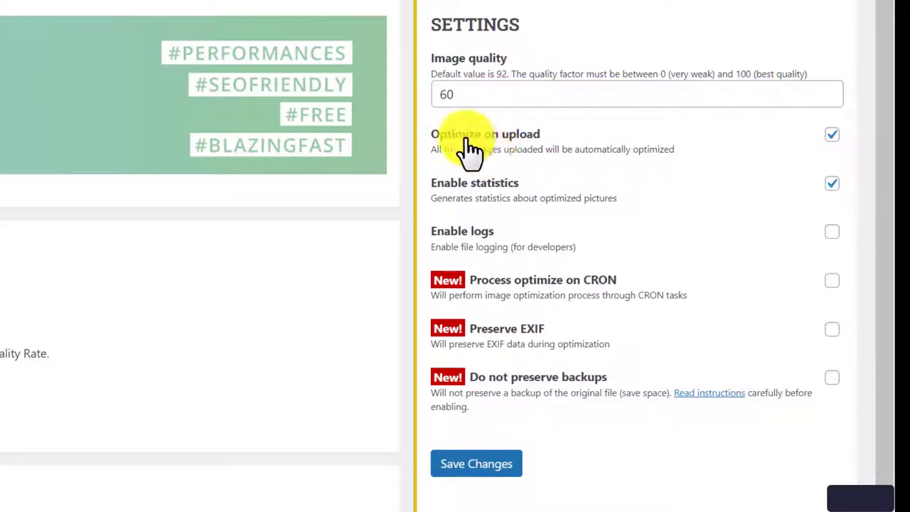
Toggle the Optimize on upload and Enable statistics options off and back on
{"action": "left_click", "coordinate": [833, 139]}
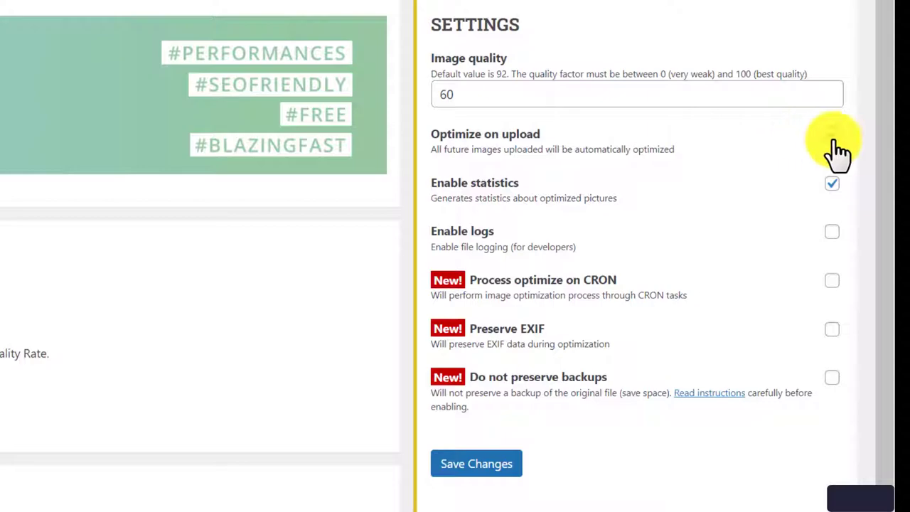
{"action": "left_click", "coordinate": [831, 184]}
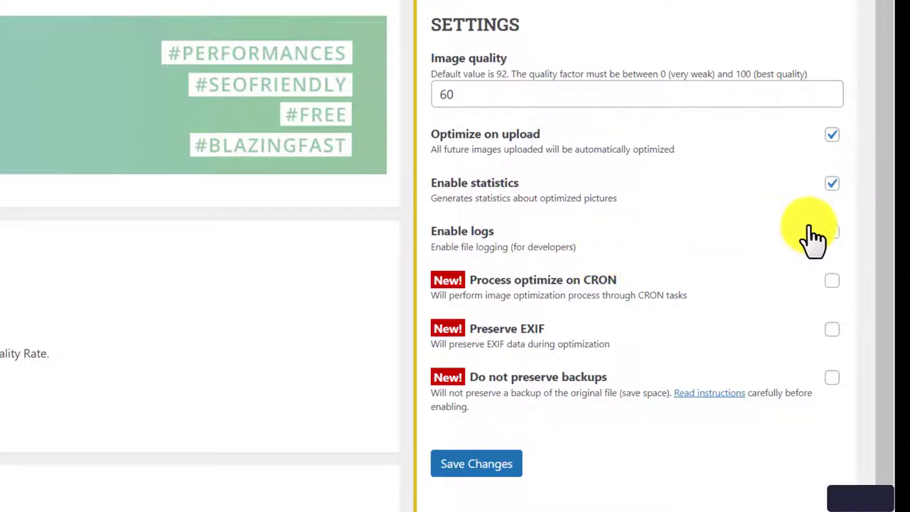
Enable the Do not preserve backups option and save the reSmush.it settings
{"action": "left_click", "coordinate": [831, 378]}
{"action": "left_click", "coordinate": [471, 469]}
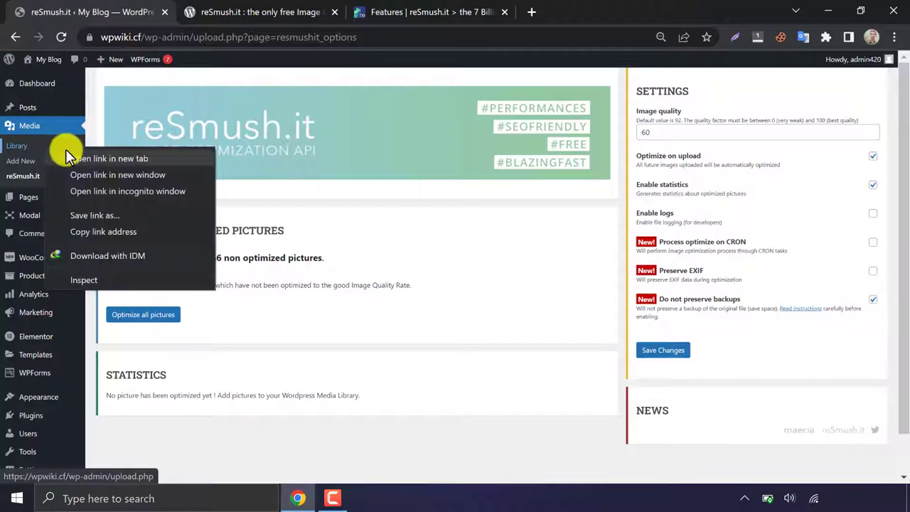
Open the media library in a new tab and examine the reSmush.it status of the listed images
{"action": "left_click", "coordinate": [99, 158]}
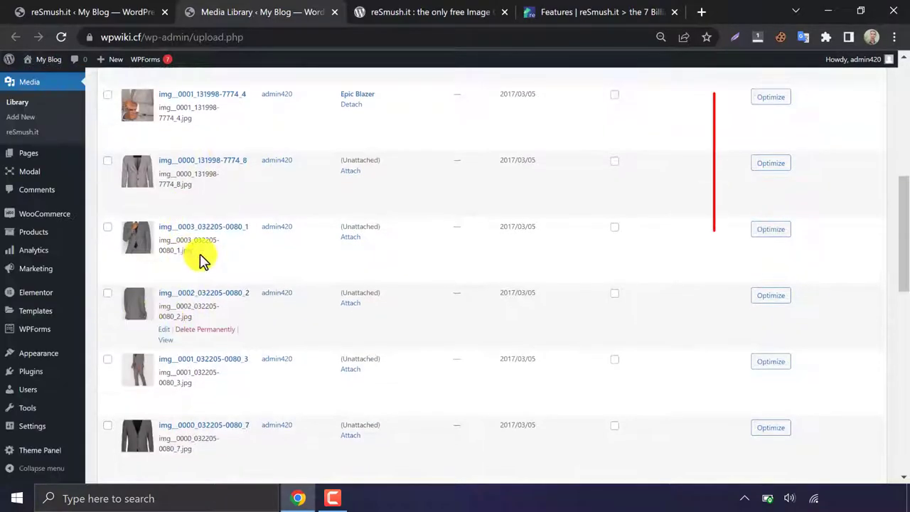
{"action": "scroll", "coordinate": [206, 259], "scroll_direction": "down", "scroll_amount": 3}
{"action": "scroll", "coordinate": [208, 266], "scroll_direction": "up", "scroll_amount": 10}
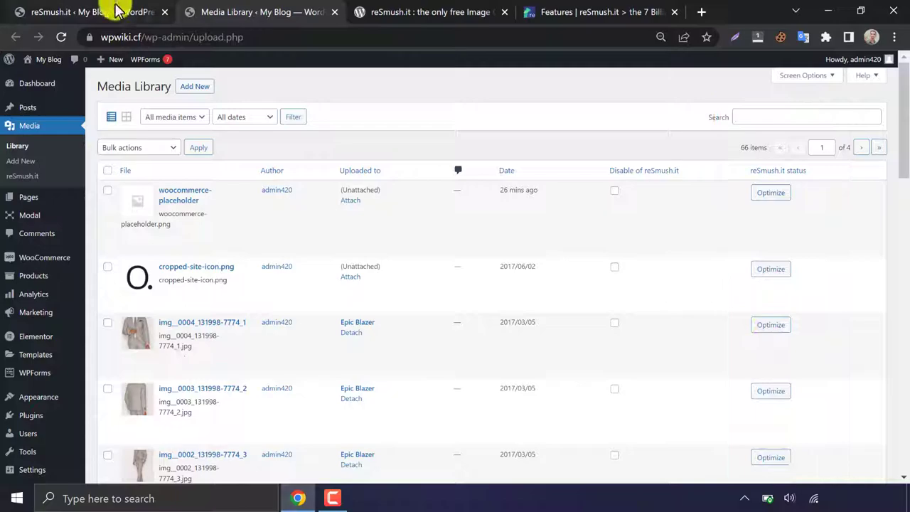
Return to the reSmush.it options page and optimize all pictures in bulk
{"action": "left_click", "coordinate": [135, 13]}
{"action": "left_click", "coordinate": [146, 317]}
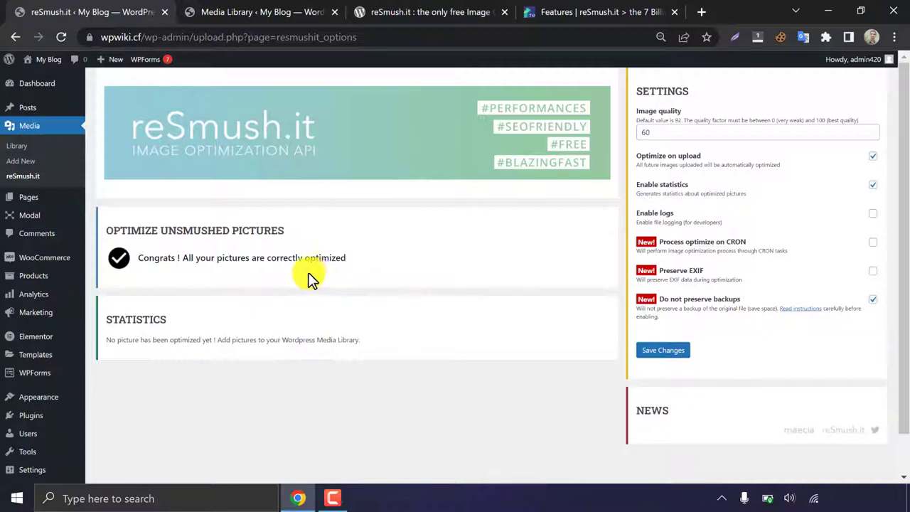
Upload "seagulls image wpwiki.jpg" from the Downloads folder as new media
{"action": "right_click", "coordinate": [17, 145]}
{"action": "left_click", "coordinate": [54, 155]}
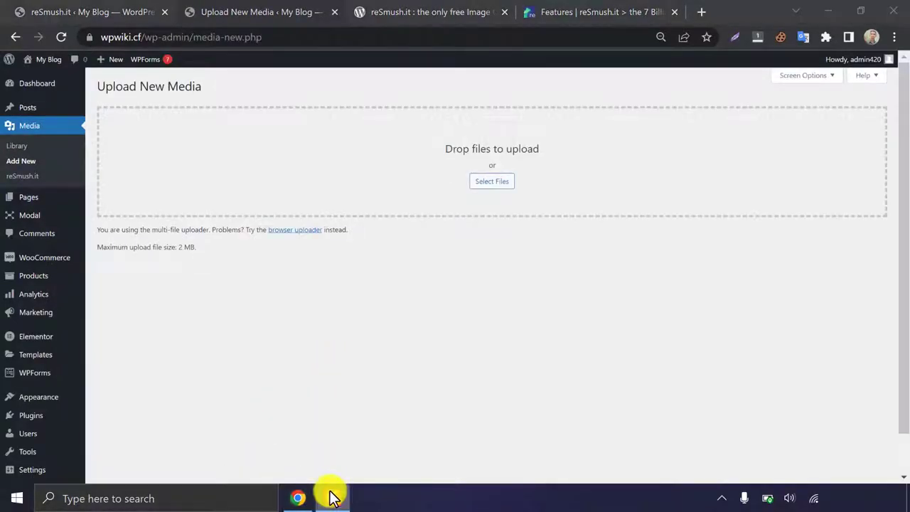
{"action": "left_click", "coordinate": [478, 182]}
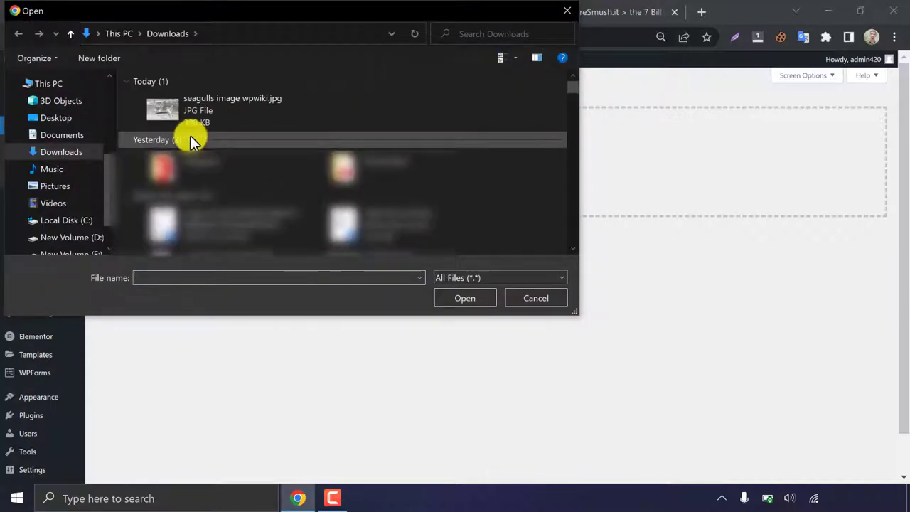
{"action": "left_click", "coordinate": [172, 116]}
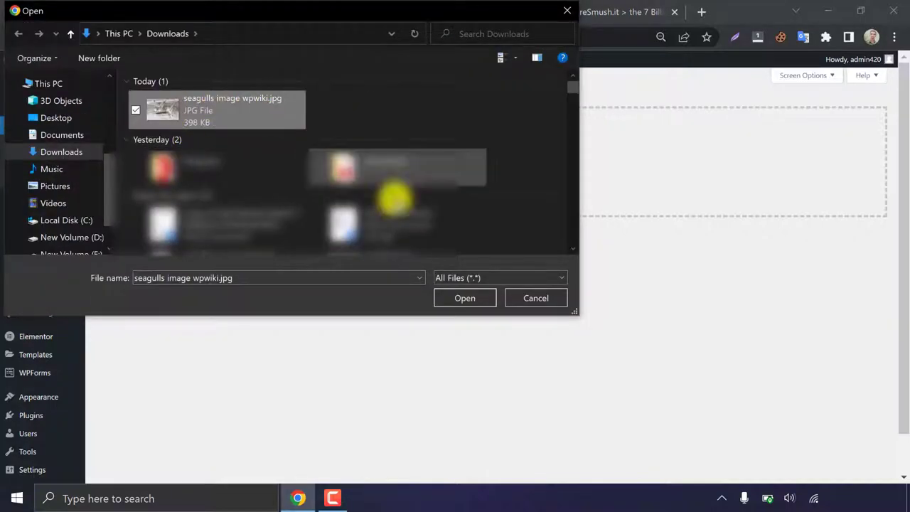
{"action": "left_click", "coordinate": [461, 298]}
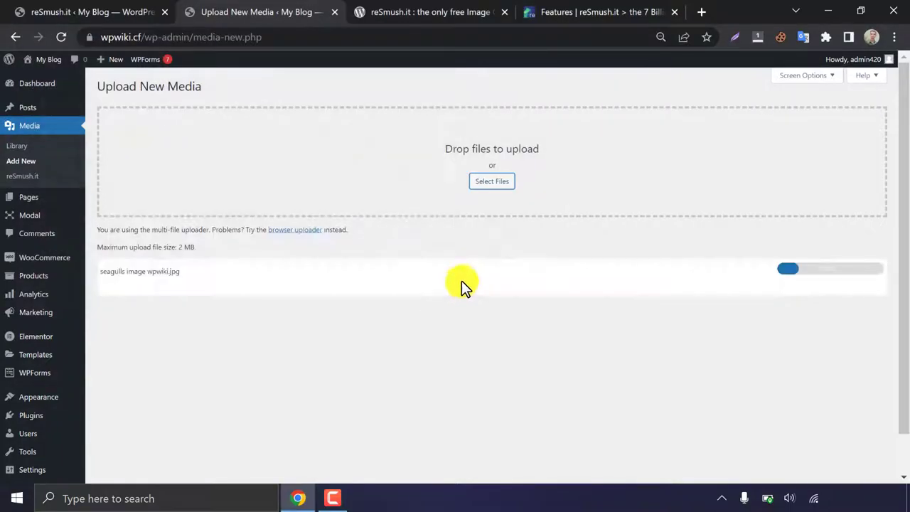
Check the uploaded seagulls image's file details and compare it with the original in the Photos app
{"action": "left_click", "coordinate": [92, 9]}
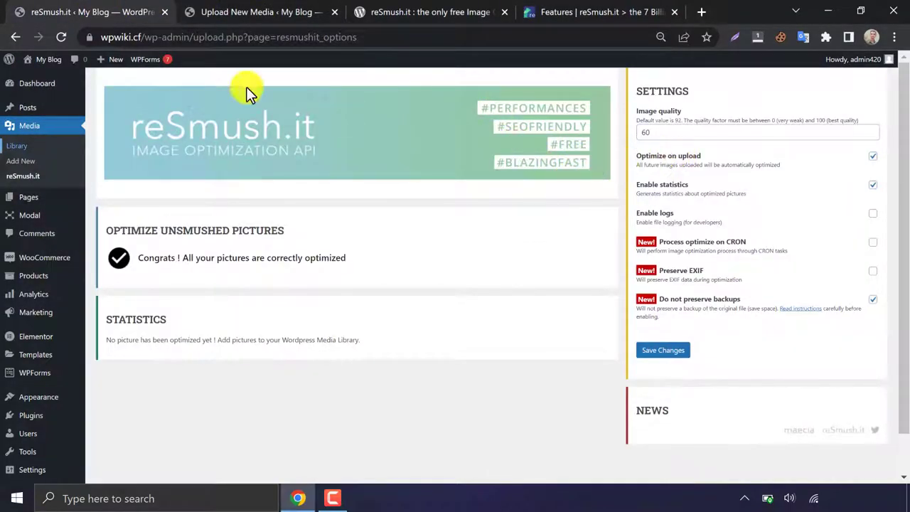
{"action": "left_click", "coordinate": [230, 10]}
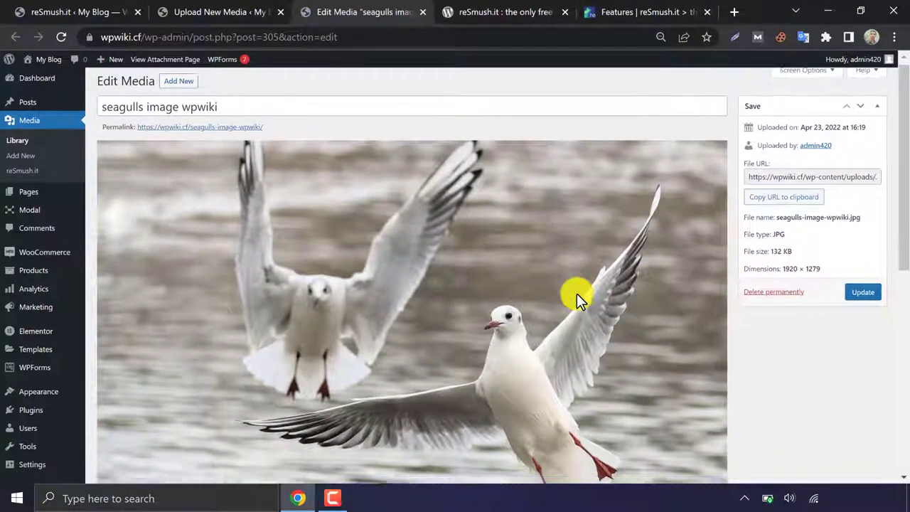
{"action": "scroll", "coordinate": [561, 294], "scroll_direction": "down", "scroll_amount": 1}
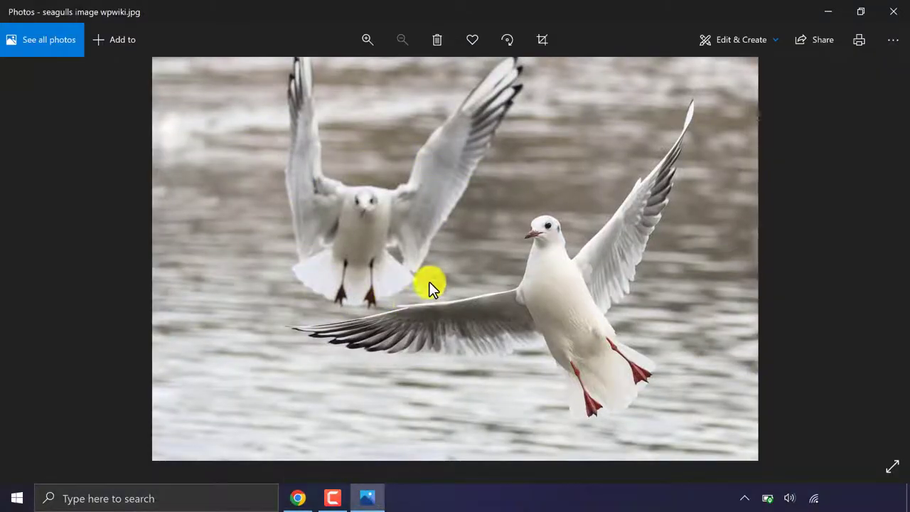
{"action": "left_click", "coordinate": [829, 13]}
Force reSmush.it to re-optimize the uploaded seagulls image from its media edit page
{"action": "scroll", "coordinate": [388, 332], "scroll_direction": "down", "scroll_amount": 5}
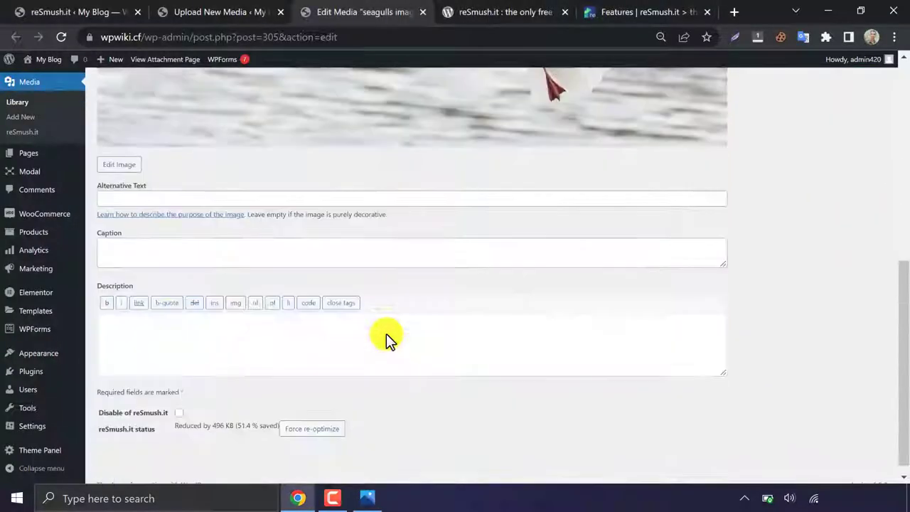
{"action": "scroll", "coordinate": [386, 334], "scroll_direction": "down", "scroll_amount": 1}
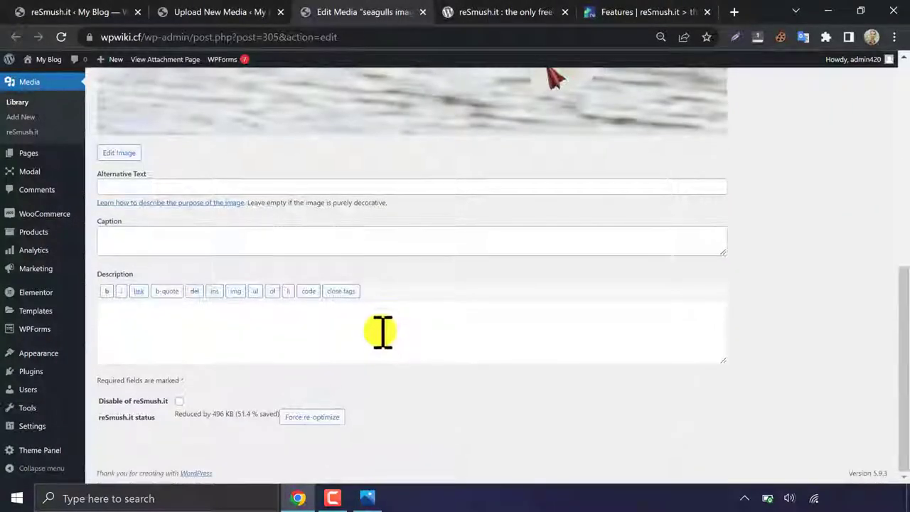
{"action": "left_click", "coordinate": [313, 421]}
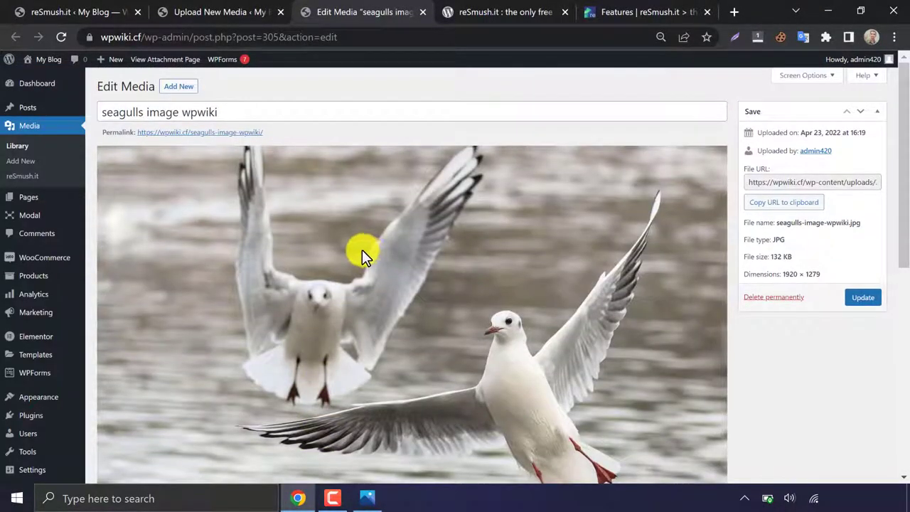
Review the reSmush.it plugin page on WordPress.org, including its title and banner
{"action": "left_click", "coordinate": [462, 17]}
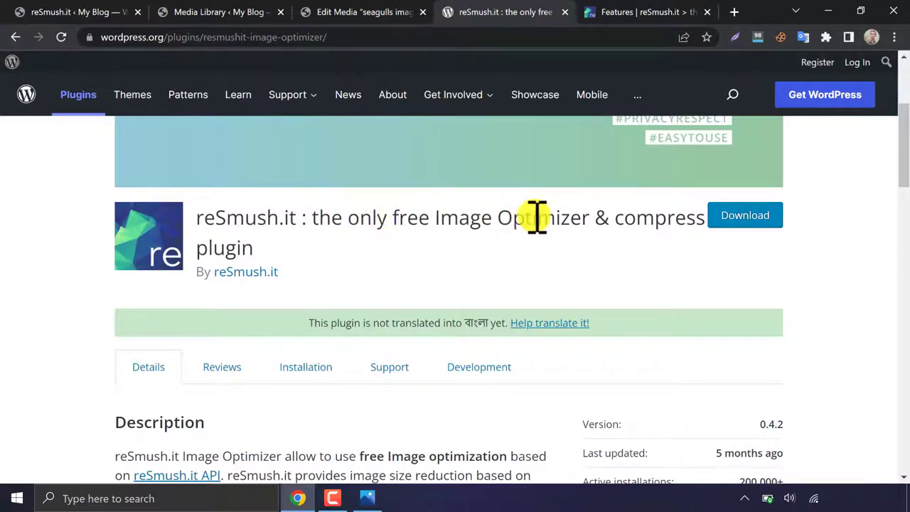
{"action": "left_click_drag", "start_coordinate": [391, 219], "coordinate": [591, 218]}
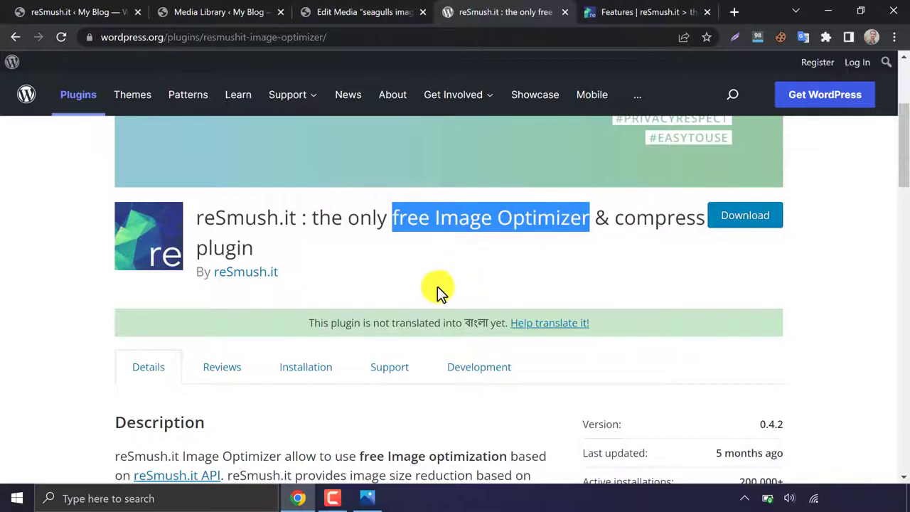
{"action": "left_click", "coordinate": [425, 271]}
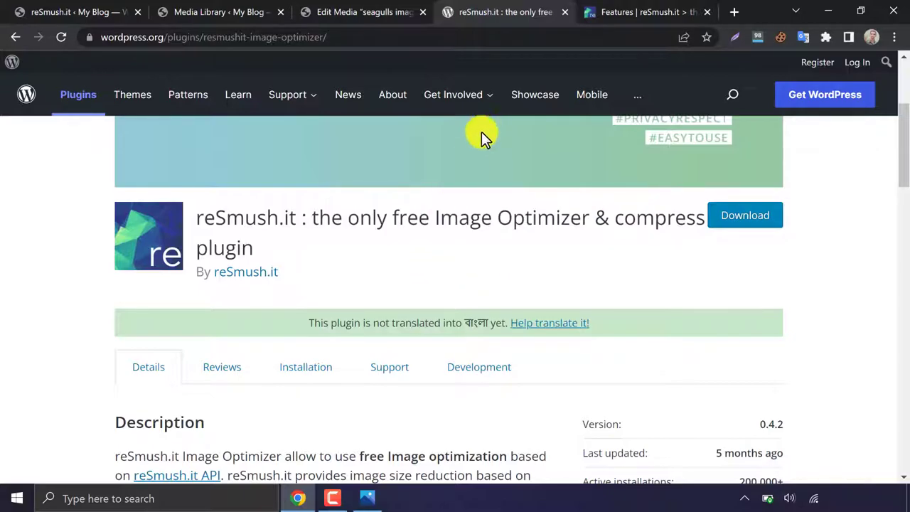
{"action": "scroll", "coordinate": [405, 284], "scroll_direction": "up", "scroll_amount": 3}
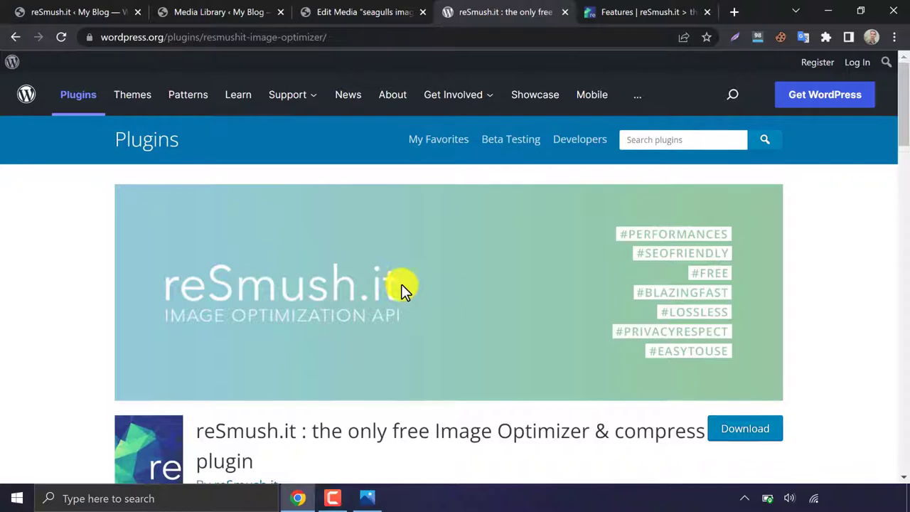